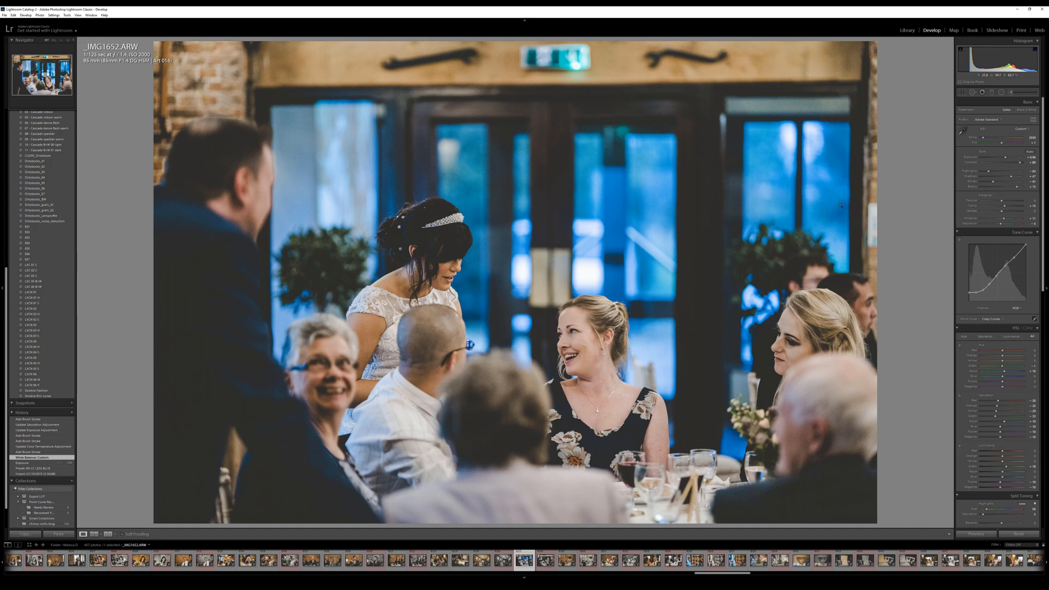
Set up a new Adjustment Brush with reduced saturation, adjusted feather and flow, and Auto Mask enabled
click(1019, 95)
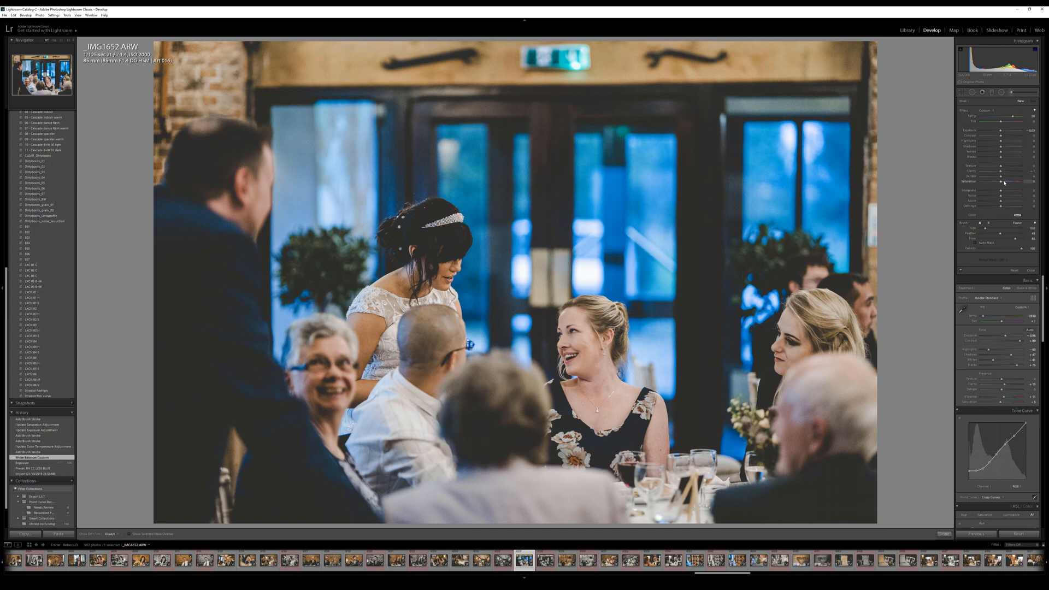
drag(1002, 182, 997, 185)
drag(1000, 234, 1018, 239)
key(h)
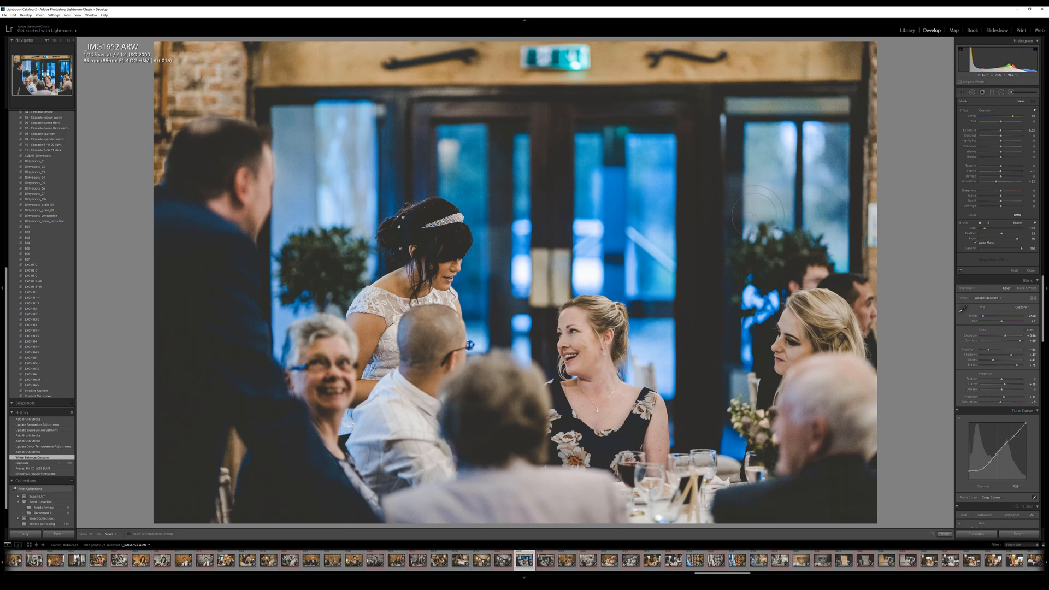
Brush the warm, desaturating adjustment over the blue window panes in the doors behind the guests
mouse_move(821, 142)
mouse_down()
mouse_move(650, 152)
mouse_move(601, 235)
mouse_move(609, 240)
mouse_move(587, 156)
mouse_move(605, 221)
mouse_up()
key(h)
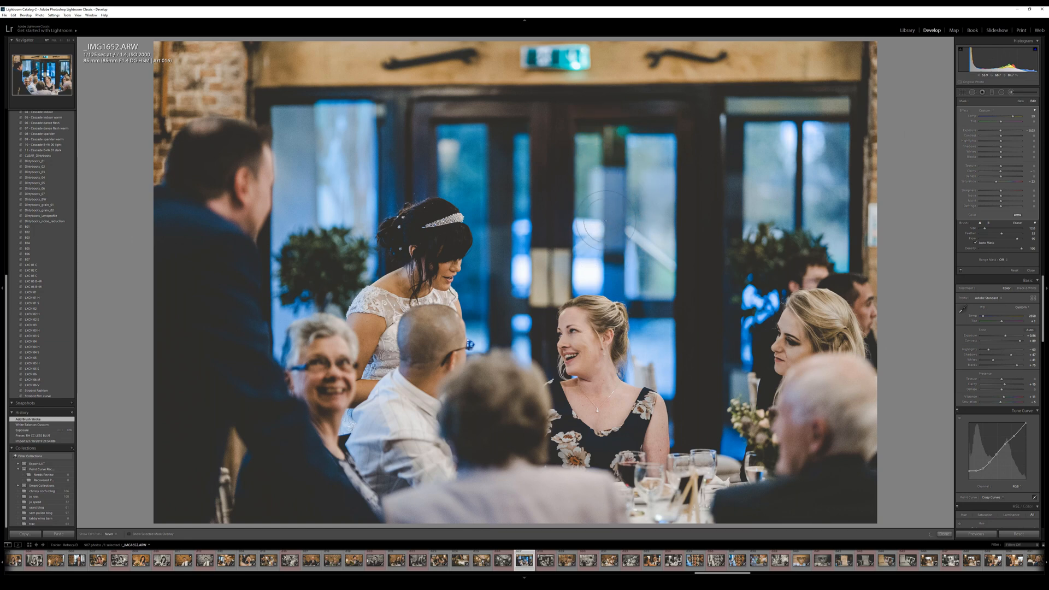
mouse_move(521, 159)
mouse_down()
mouse_move(521, 245)
mouse_move(517, 140)
mouse_move(519, 295)
mouse_move(473, 207)
mouse_move(464, 134)
mouse_move(445, 164)
mouse_move(459, 186)
mouse_up()
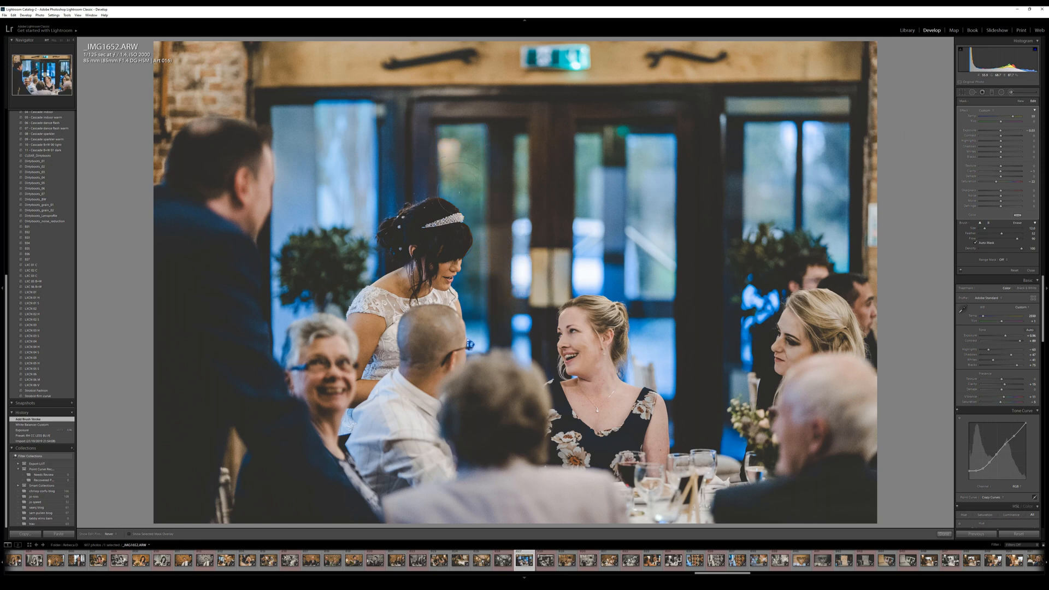
drag(483, 289, 505, 306)
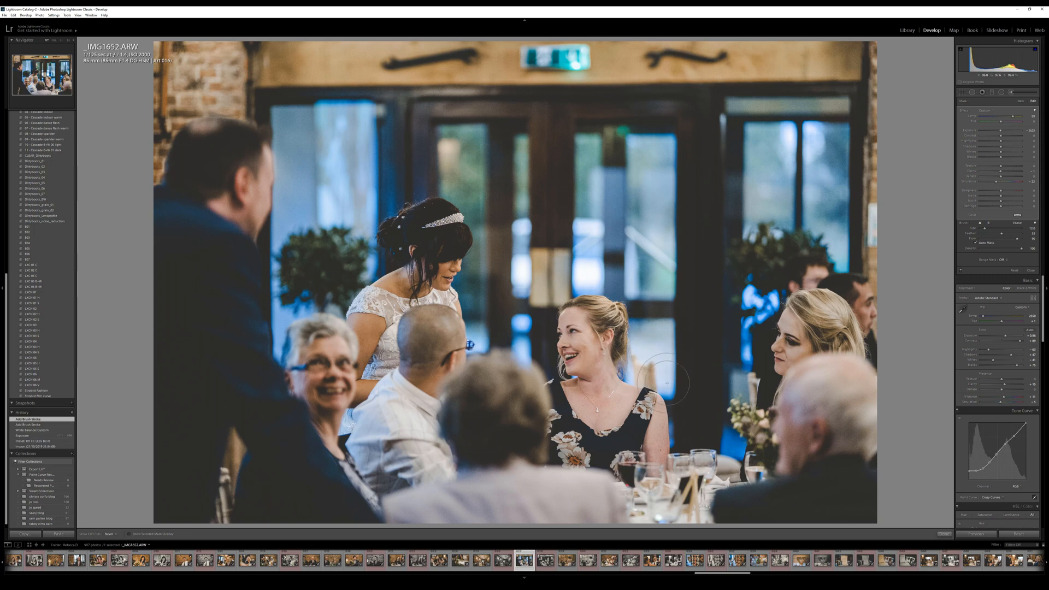
drag(644, 228, 662, 247)
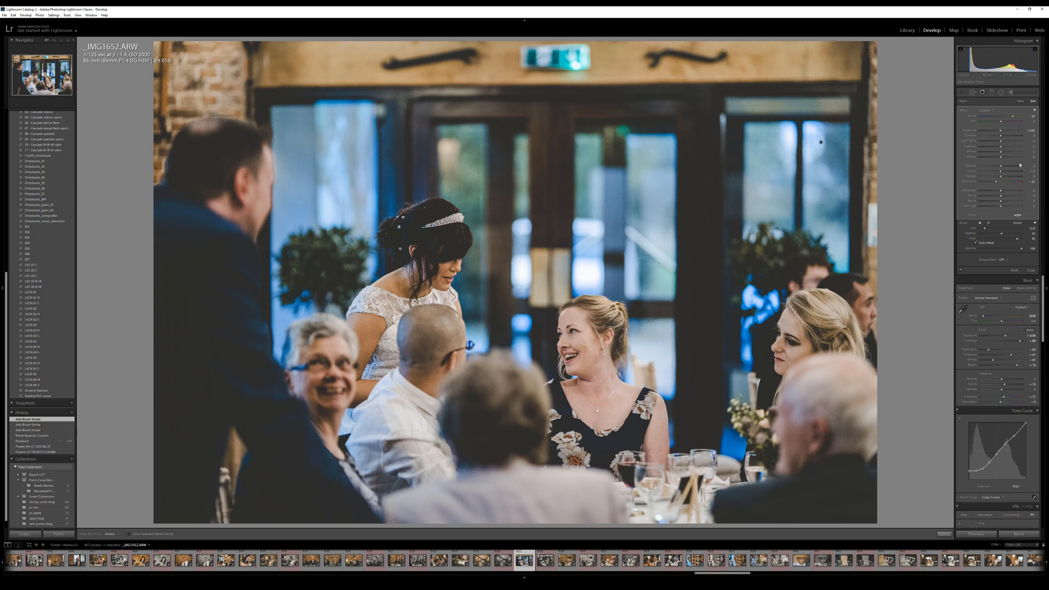
Disable Auto Mask and brush the adjustment over the dark door frame and the window behind the bride
click(976, 243)
scroll(675, 181, down, 6)
drag(674, 188, 673, 153)
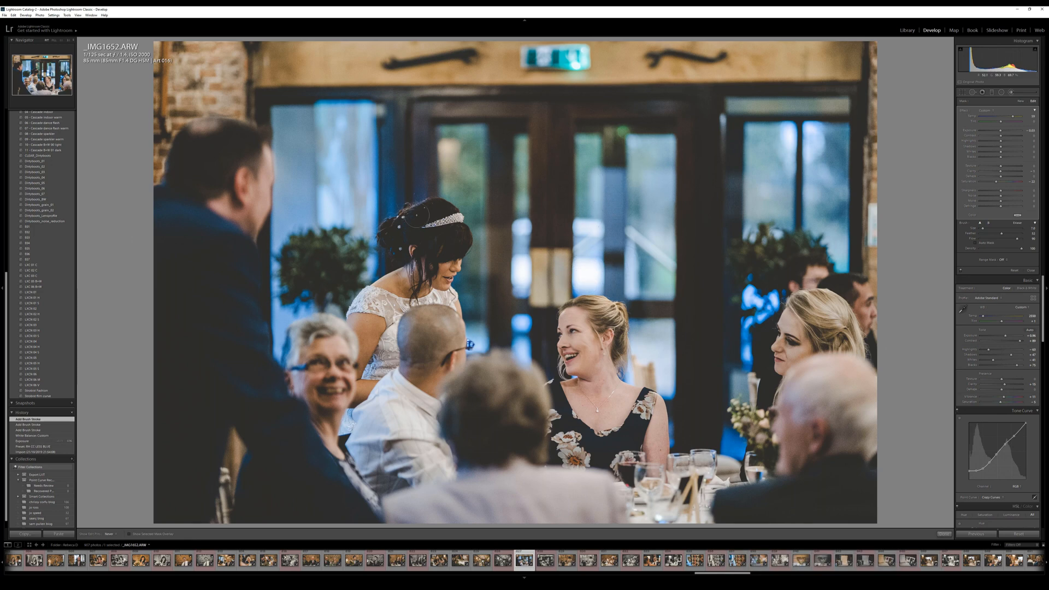
mouse_move(417, 216)
mouse_down()
mouse_move(387, 209)
mouse_move(349, 123)
mouse_up()
key(h)
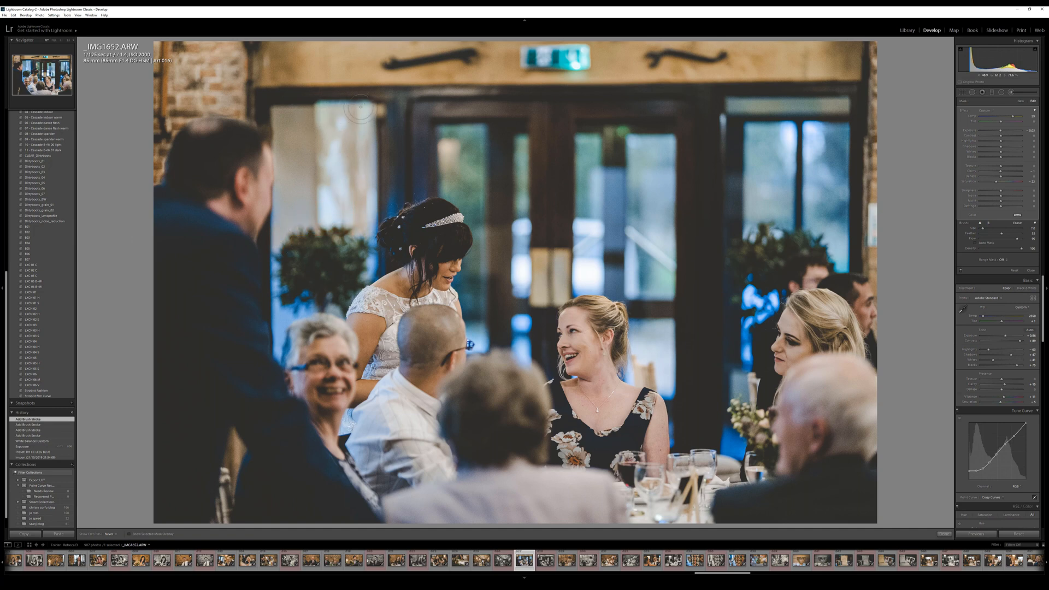
drag(332, 100, 360, 114)
key(h)
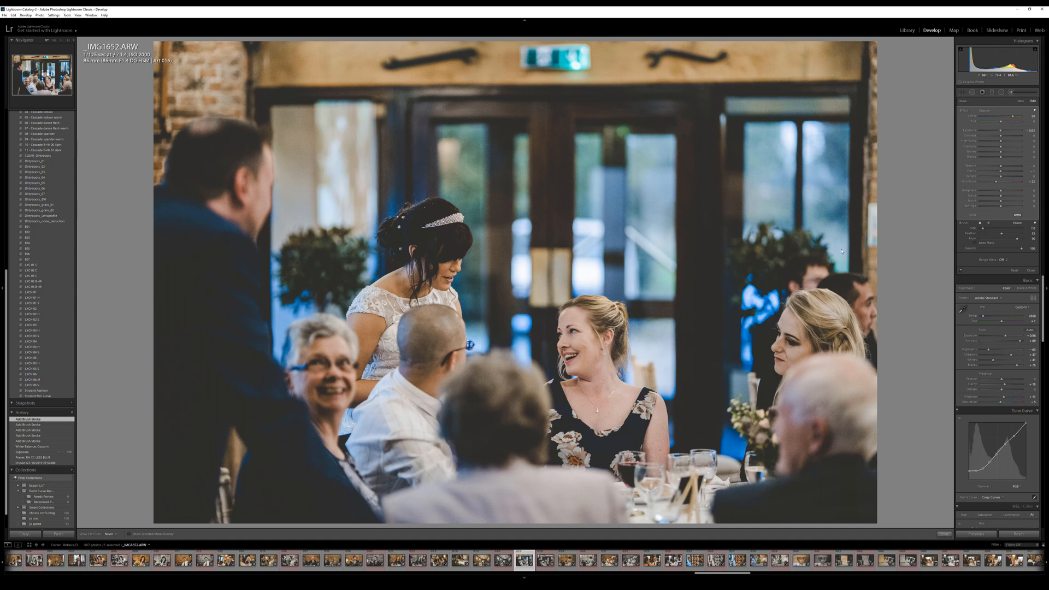
Brush the adjustment over the remaining blue tint on both plants and the dark areas beside the seated women
drag(801, 284, 787, 289)
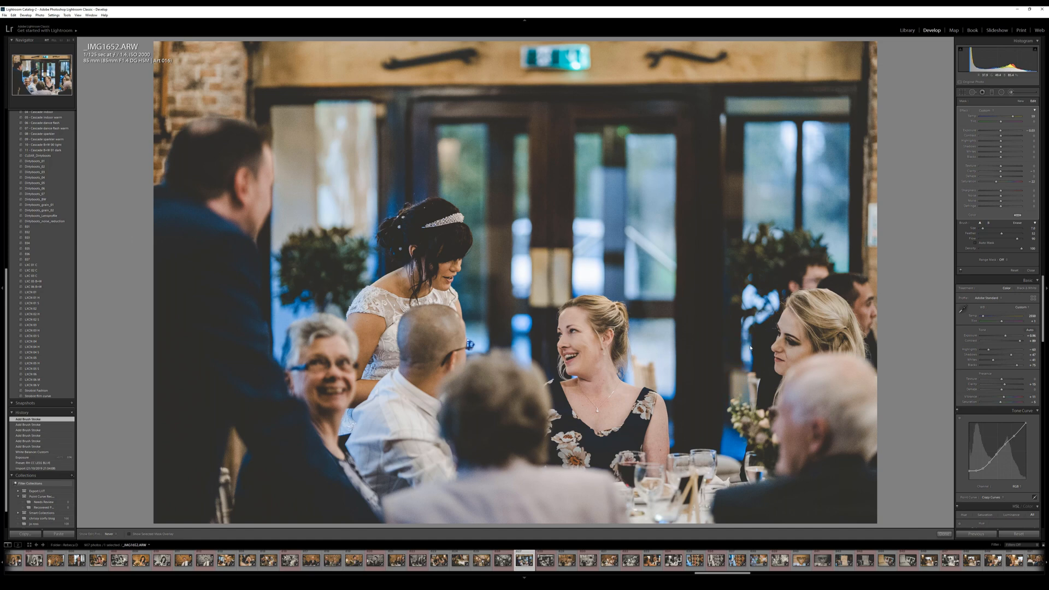
click(741, 392)
click(669, 394)
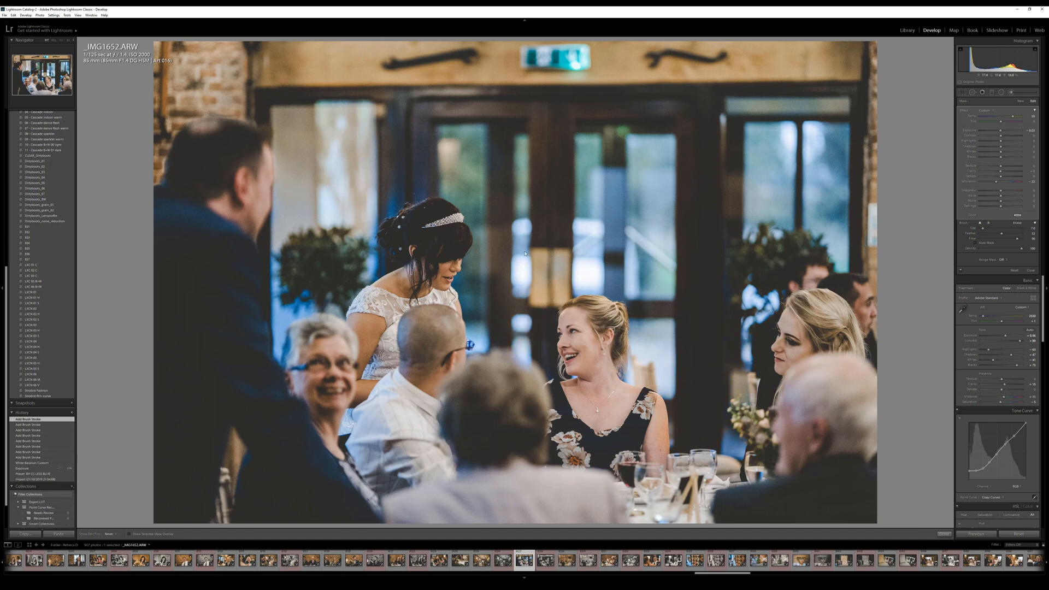
mouse_move(377, 247)
mouse_down()
mouse_move(289, 306)
mouse_move(281, 352)
mouse_up()
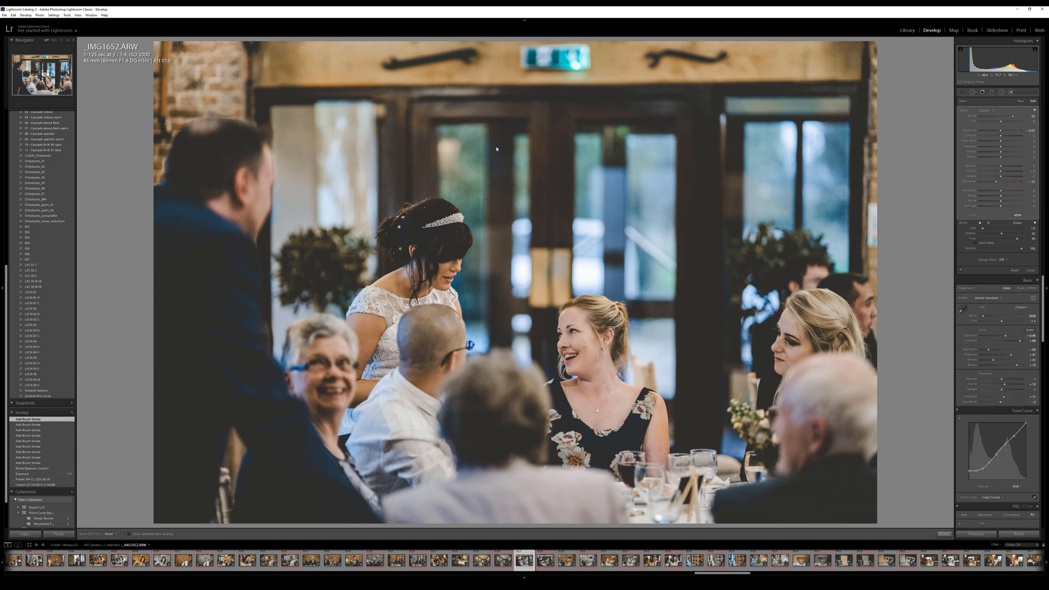
Set the brush temperature to 100, fine-tune its saturation, and brush over the remaining blue window beside the doors
drag(995, 182, 1000, 188)
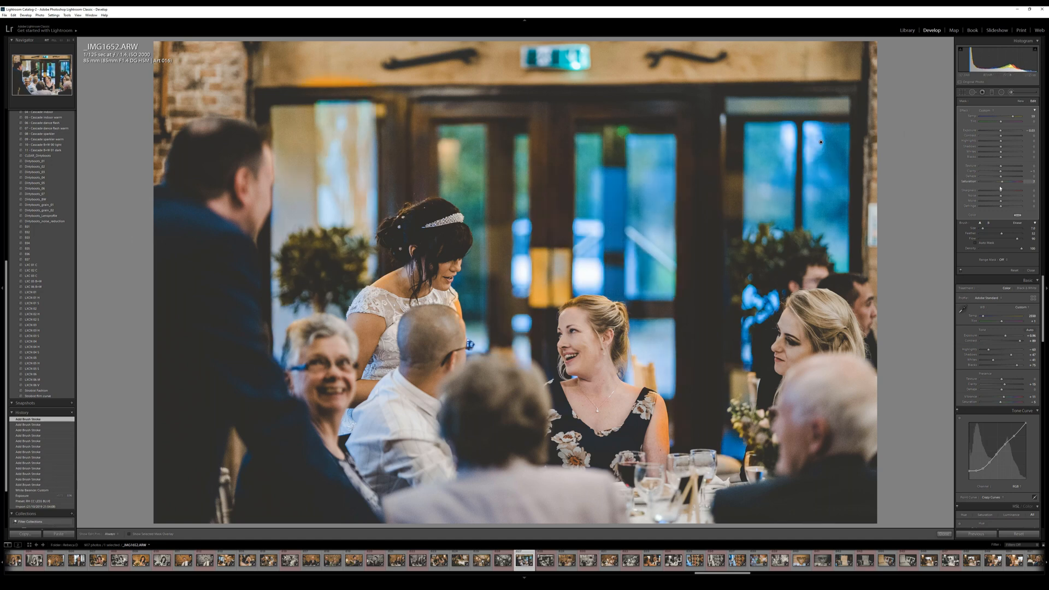
drag(1012, 116, 1028, 117)
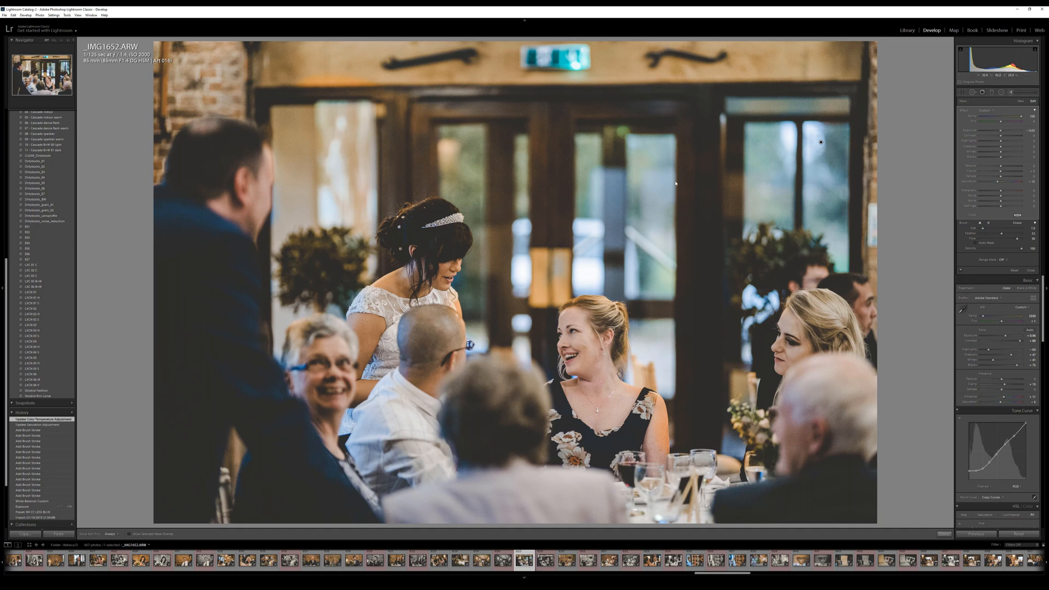
click(821, 142)
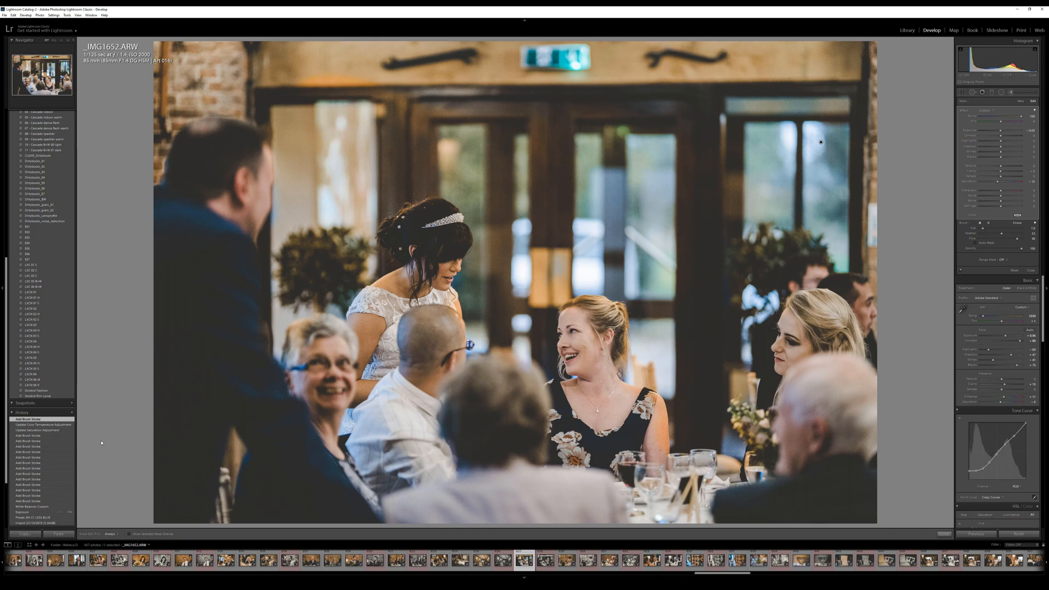
Compare the custom white balance history state with the latest brush stroke state
scroll(69, 453, down, 3)
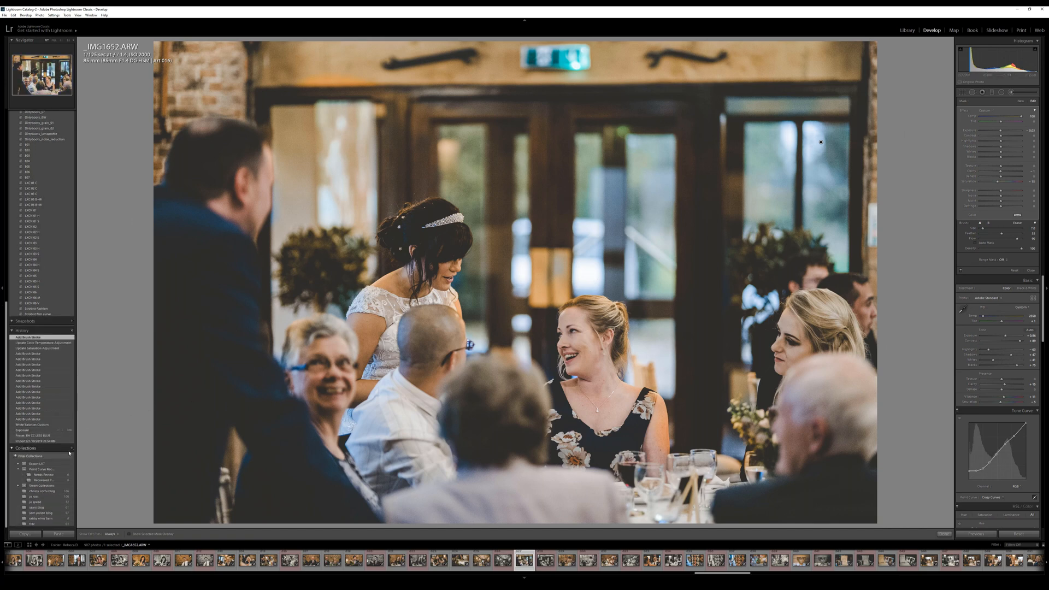
click(31, 425)
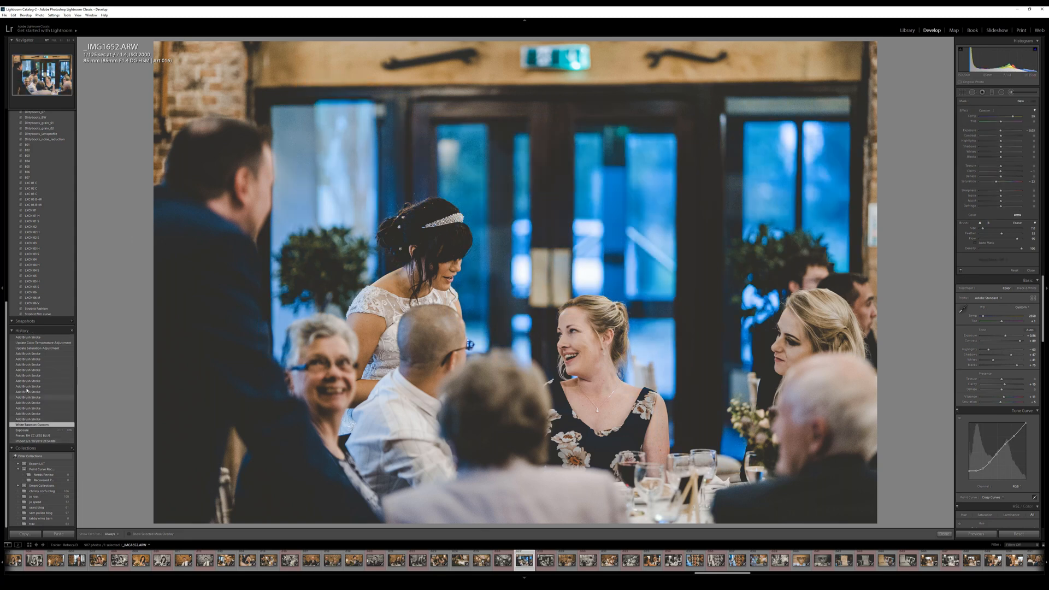
click(33, 337)
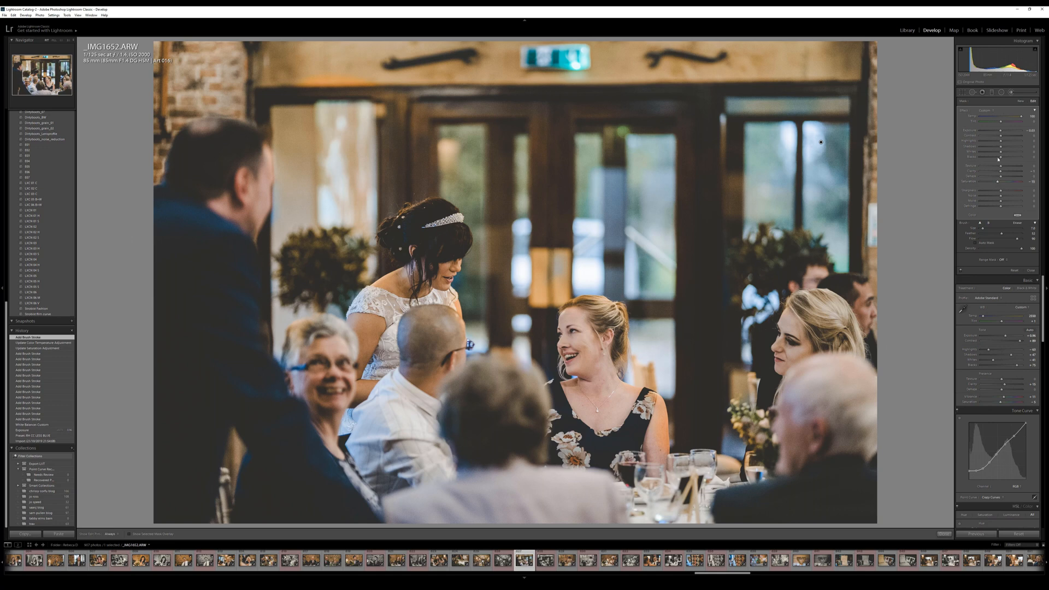
Start a second Adjustment Brush with its saturation reset and paint on the central door window
click(1019, 101)
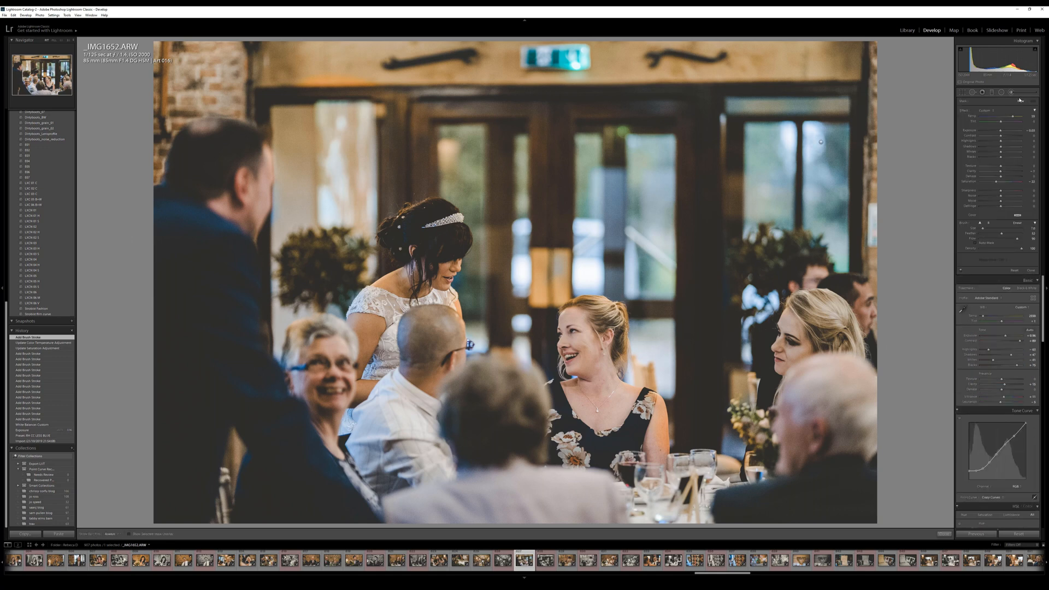
double_click(997, 184)
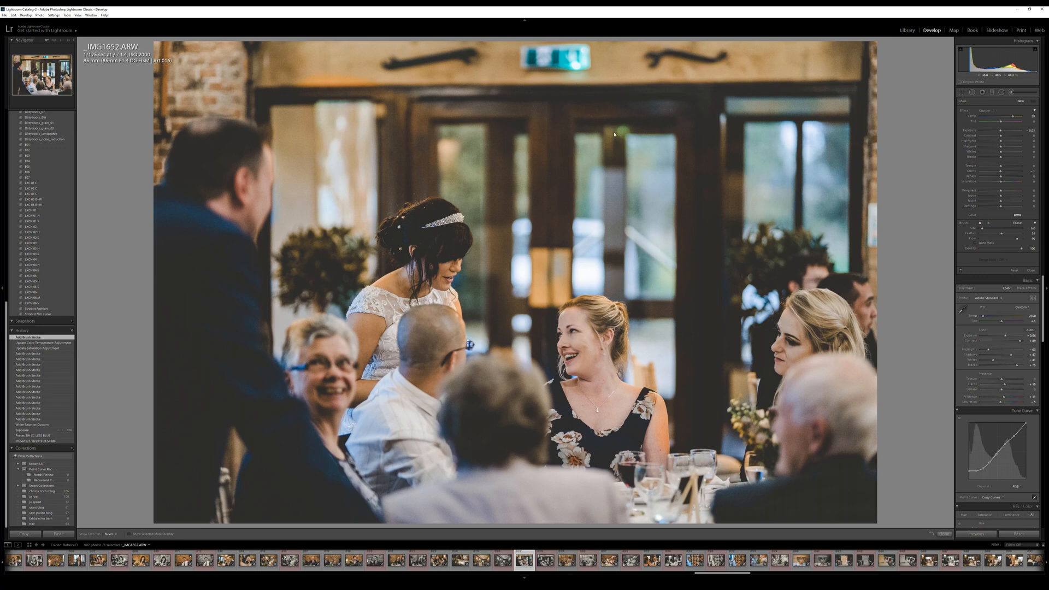
drag(613, 134, 615, 132)
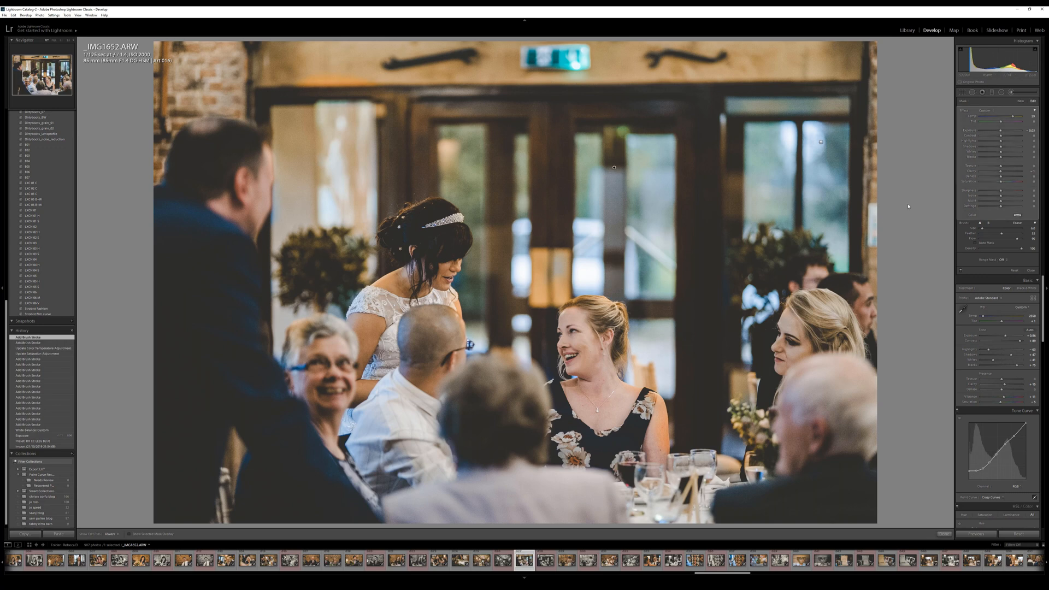
Revert the photo to the Exposure history state and close the Adjustment Brush
click(36, 436)
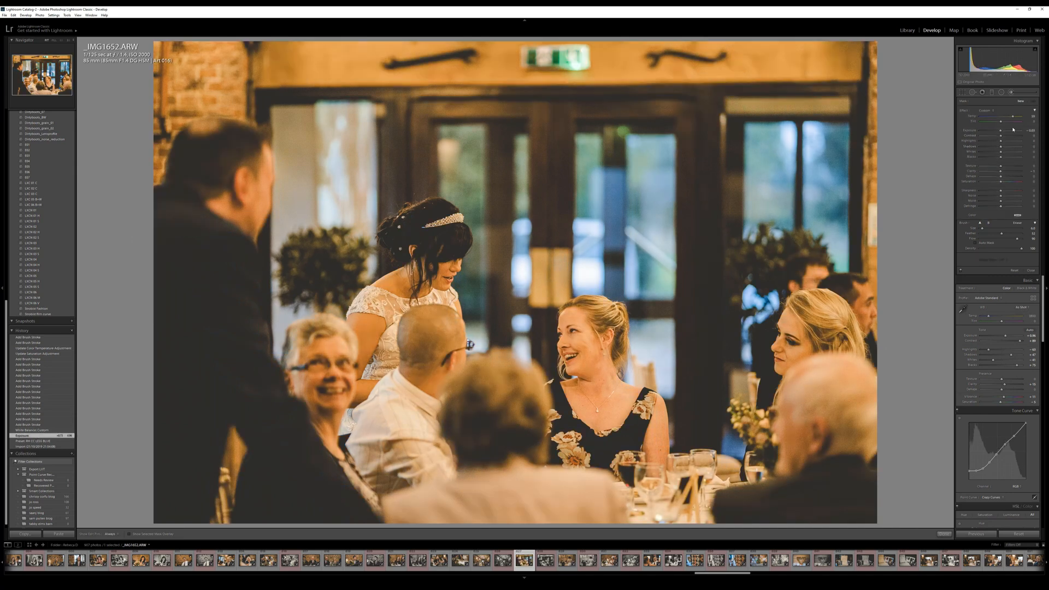
click(1011, 93)
Sample the white balance from the seated man's white shirt and warm the temperature slightly
click(962, 132)
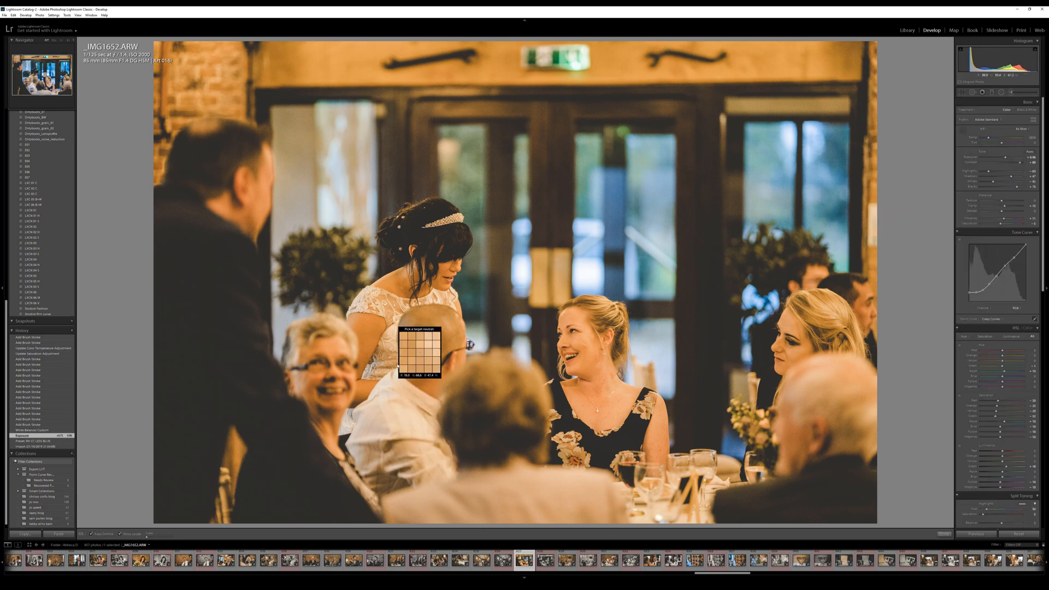
click(399, 416)
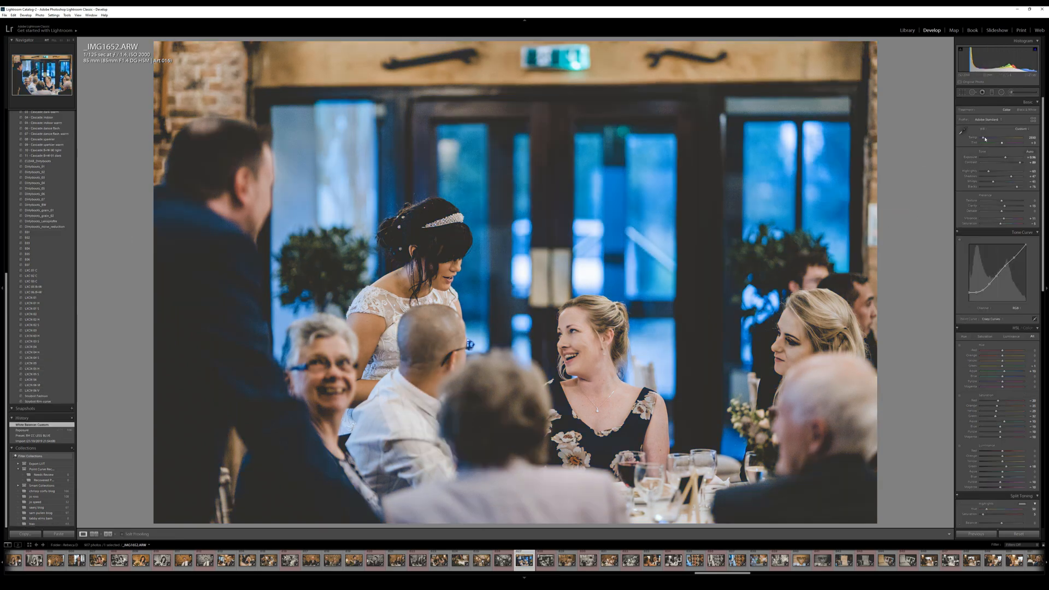
drag(983, 138, 986, 138)
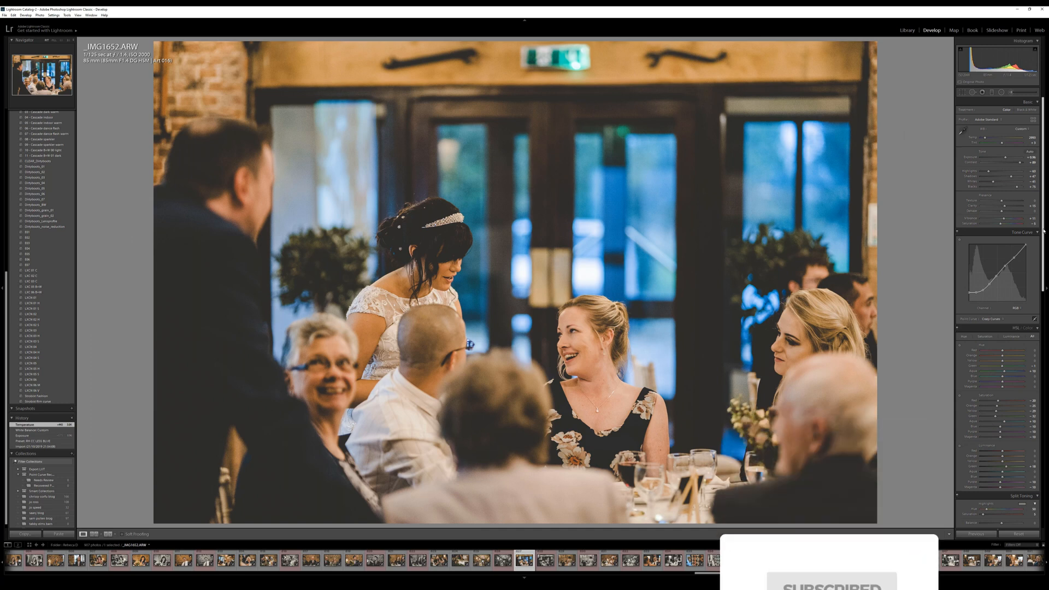
Lower the blue saturation with the HSL targeted adjustment on the blue window beside the doors
drag(1045, 232, 1042, 255)
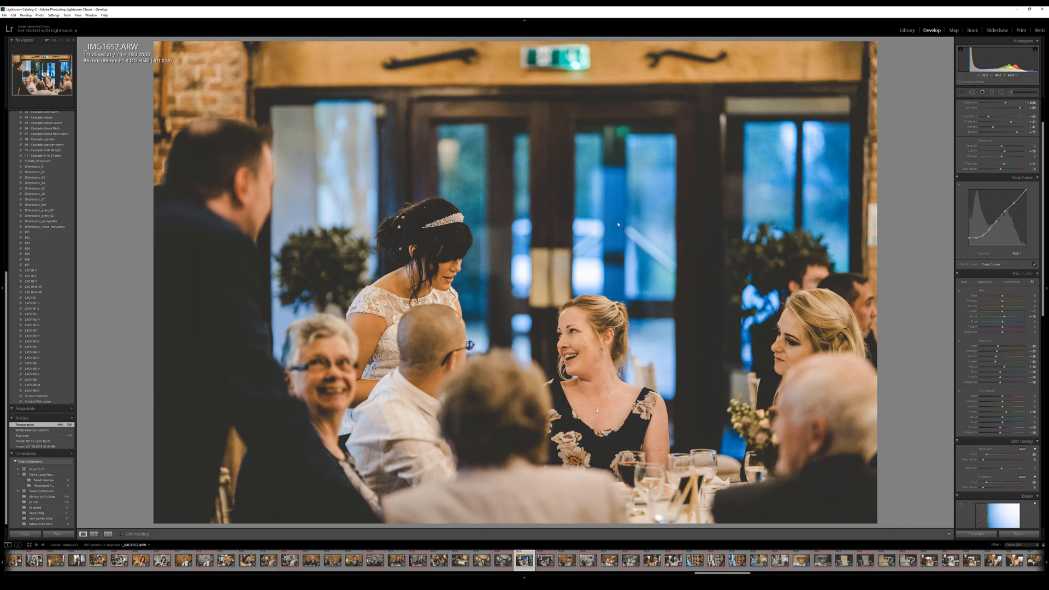
click(959, 341)
drag(778, 155, 775, 173)
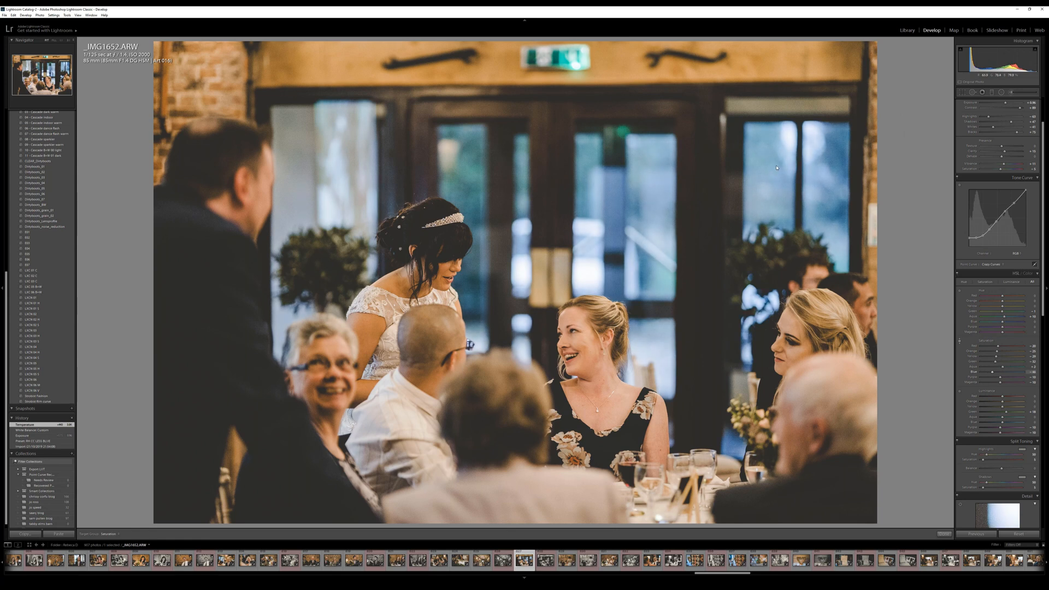
mouse_move(777, 167)
mouse_down()
mouse_move(778, 149)
mouse_move(776, 171)
mouse_up()
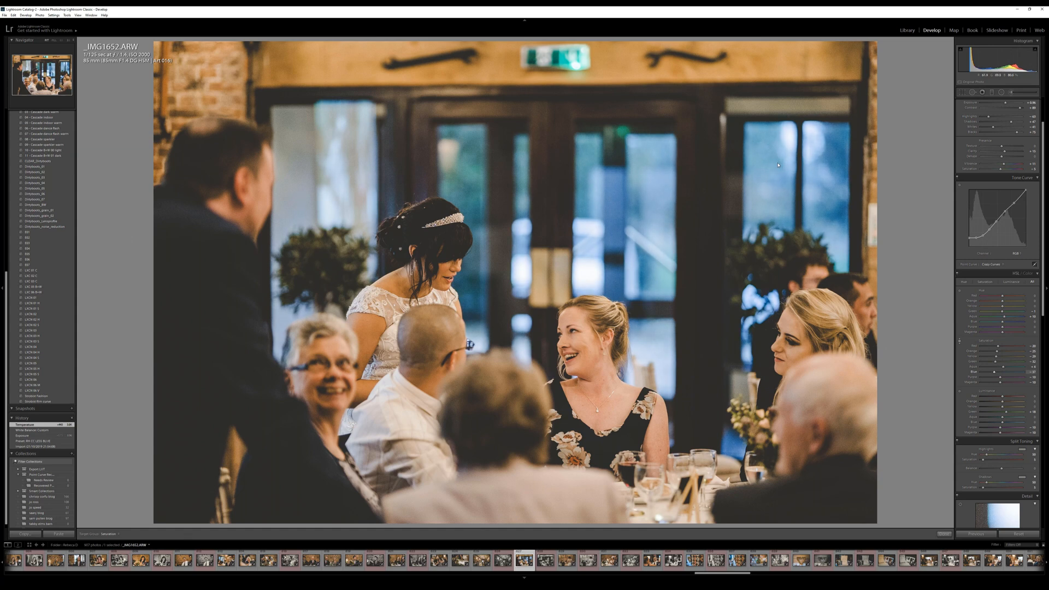
Shift the blue hue slightly towards purple and lower the aqua saturation using targeted adjustments on the windows
click(960, 292)
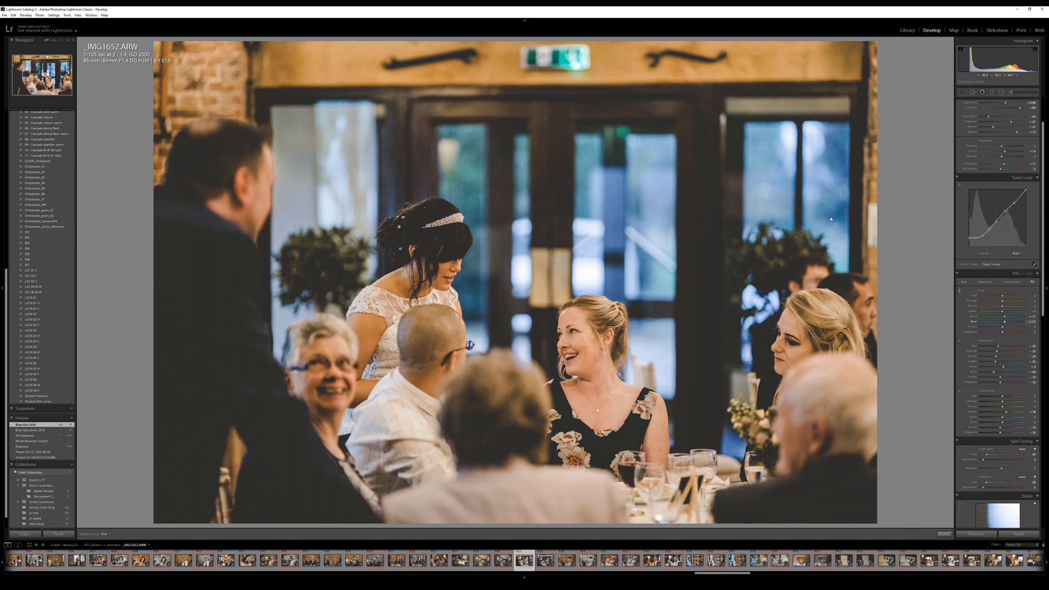
click(960, 340)
drag(471, 184, 473, 191)
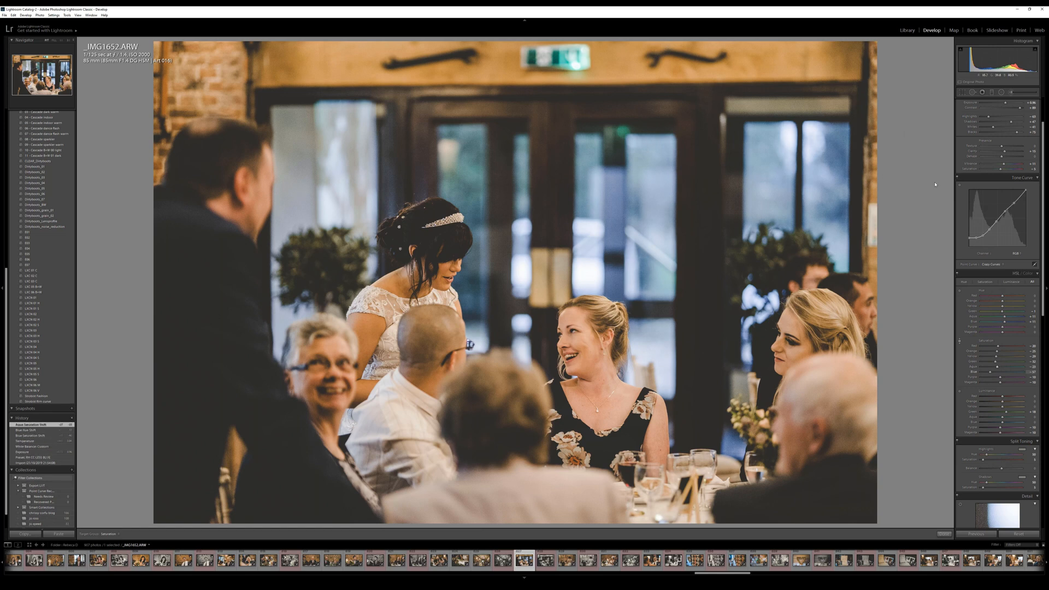
click(960, 292)
scroll(1005, 183, up, 2)
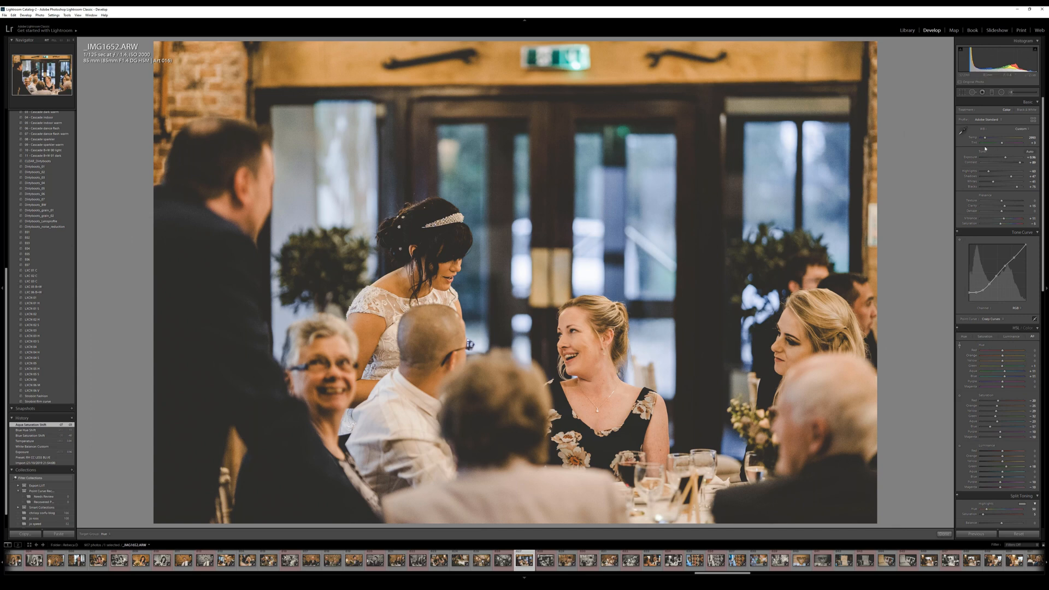
key(Escape)
Cool the white balance temperature slightly and shift the tint towards green
drag(984, 140, 984, 141)
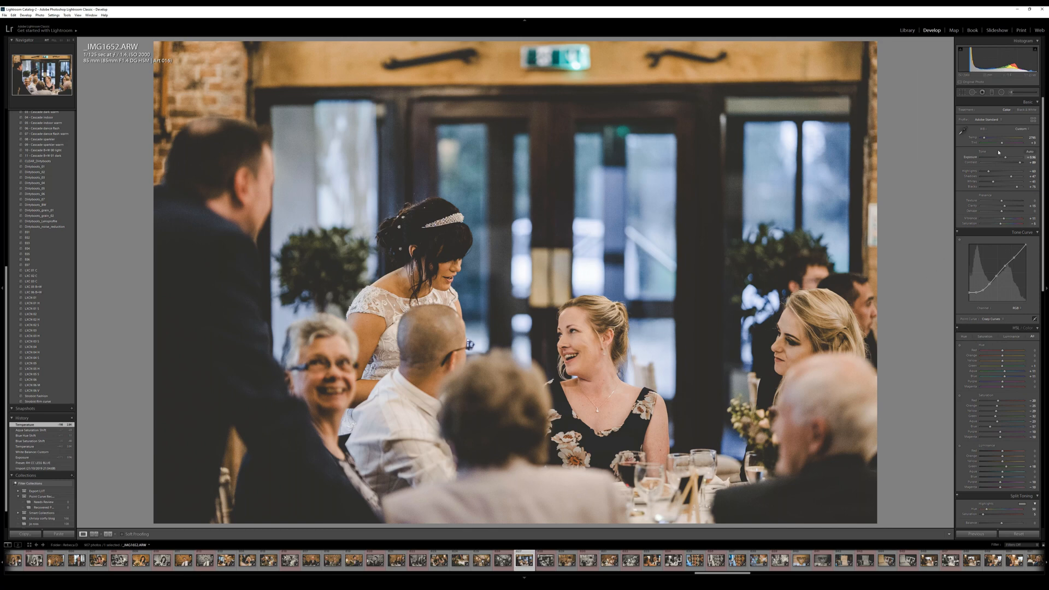
drag(1002, 143, 1000, 145)
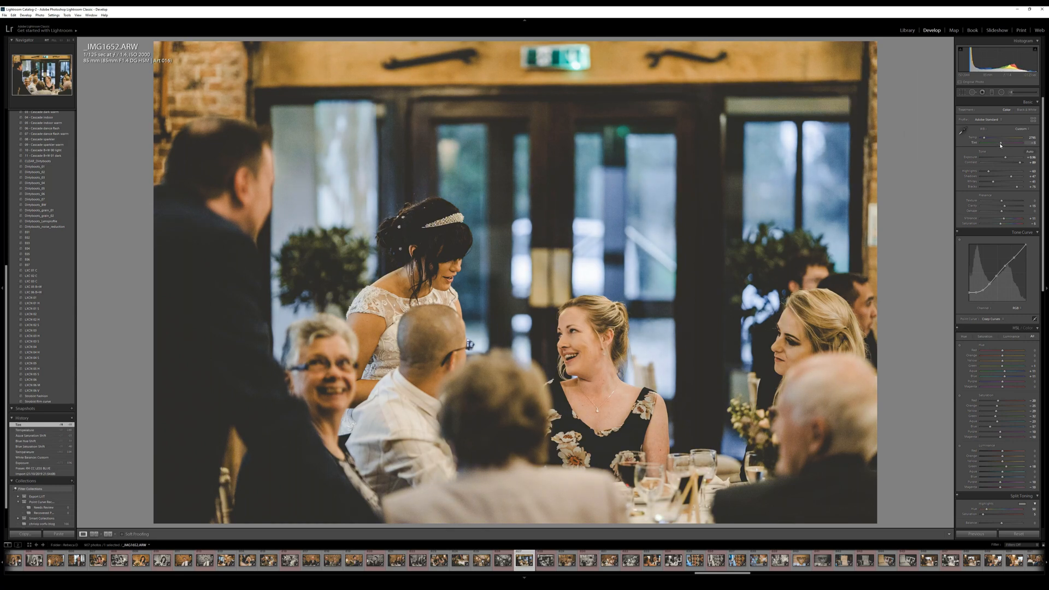
drag(1001, 145, 999, 145)
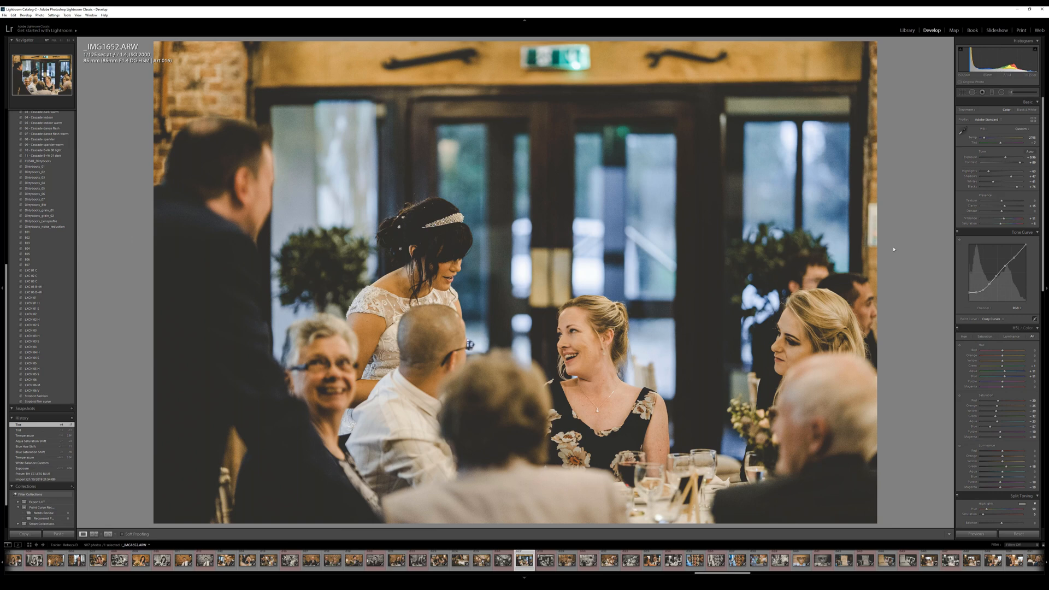